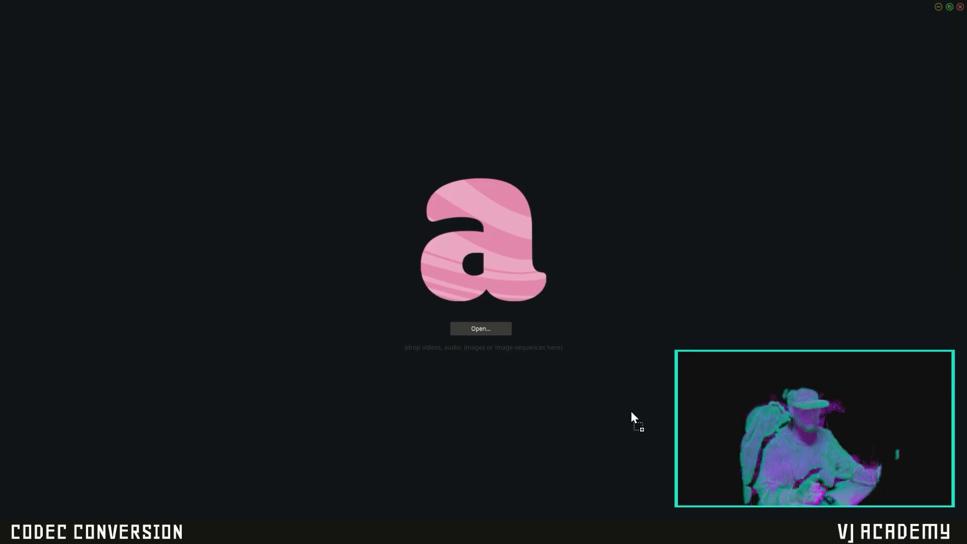
Step: Load Yin & Yang.mp4 and queue it for conversion with the DXV Normal Quality No Alpha preset
left_click_drag(632, 412, 339, 278)
left_click(235, 446)
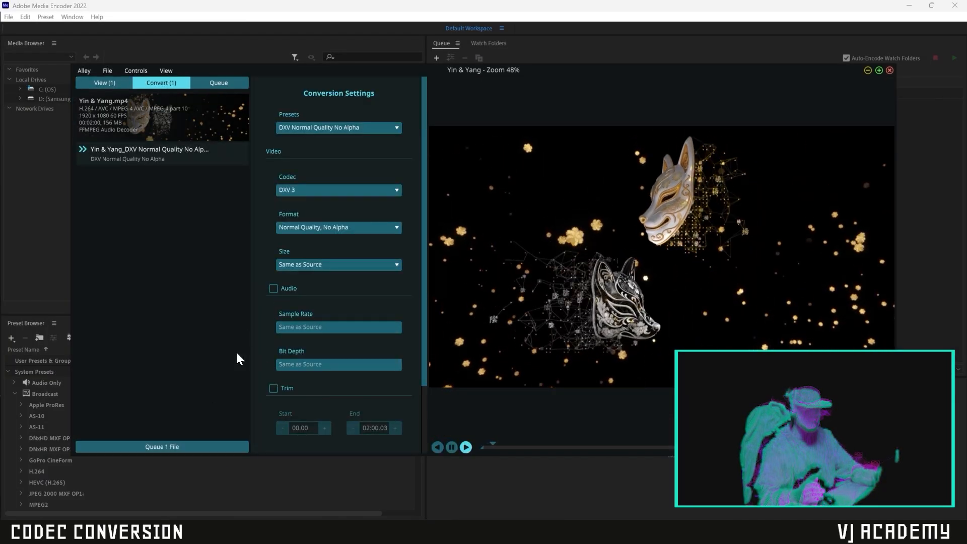
left_click(201, 447)
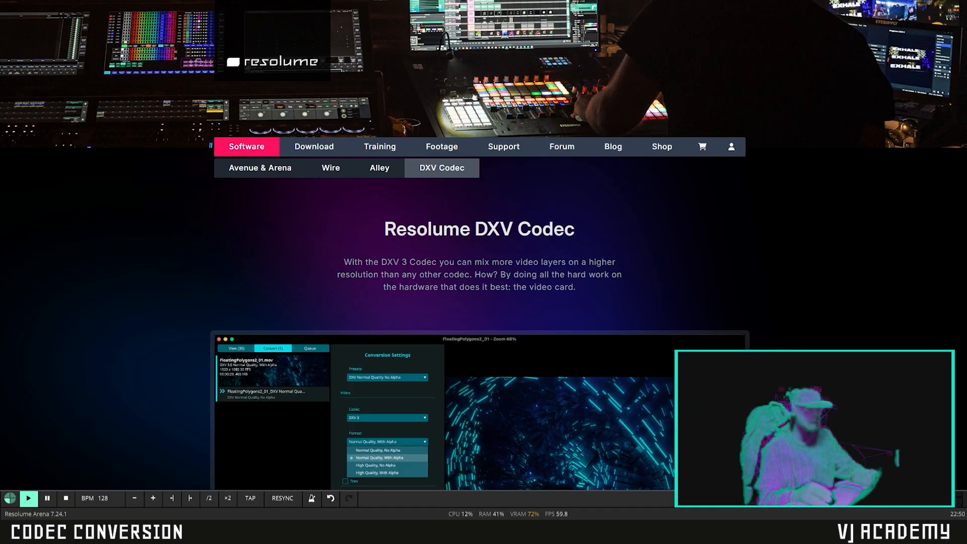
Step: Read through Resolume's DXV Codec web page, down to the sections on Adobe DXV plugins and converting with Alley 2.0
scroll(479, 246, "down", 2)
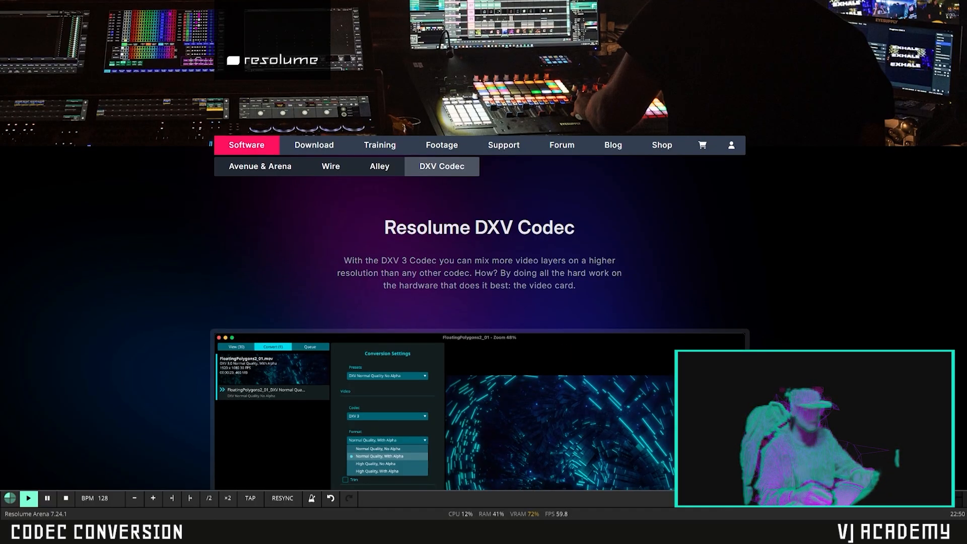
scroll(480, 246, "down", 3)
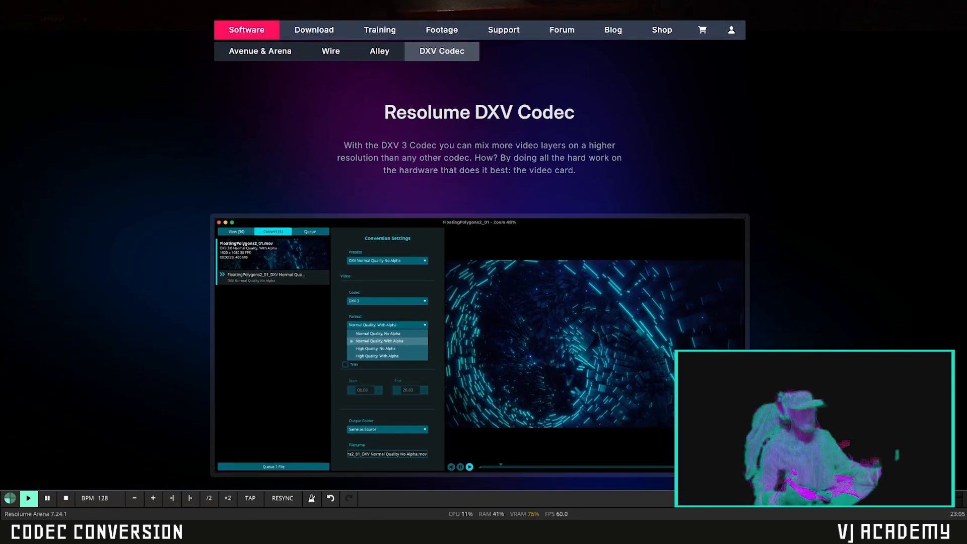
scroll(484, 249, "down", 5)
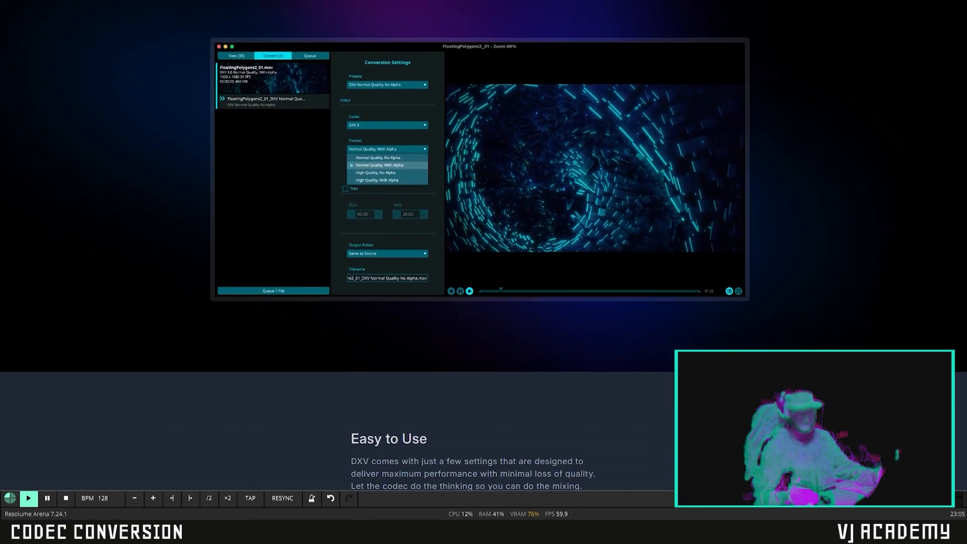
scroll(484, 246, "down", 5)
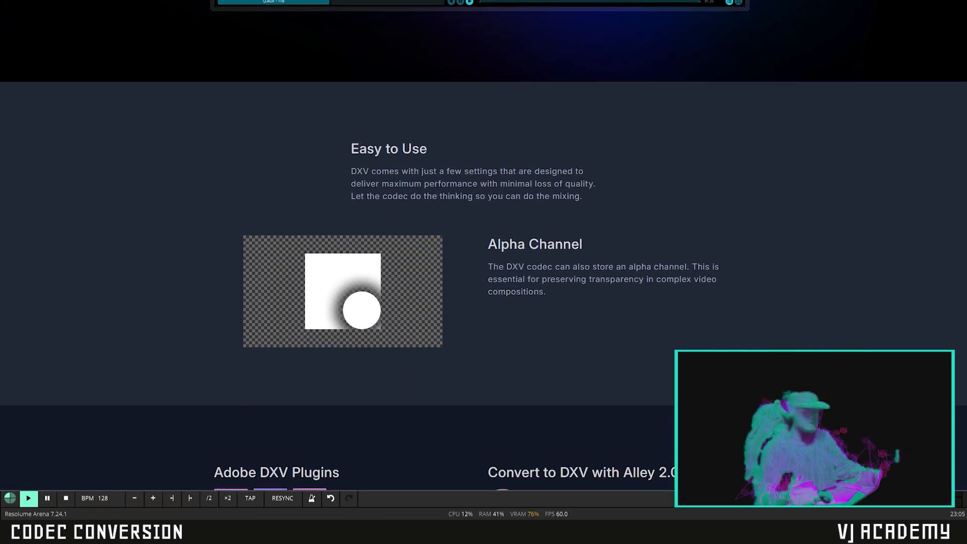
scroll(484, 246, "down", 2)
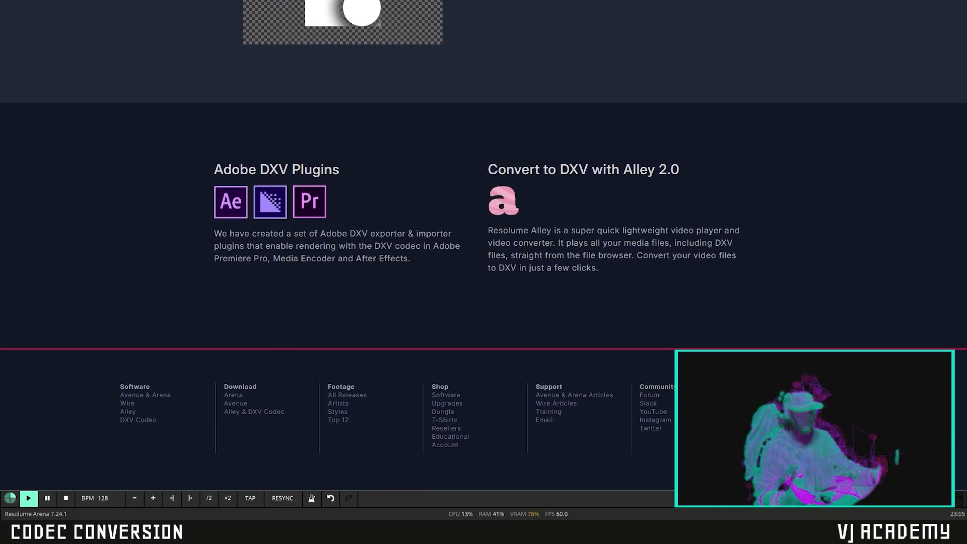
scroll(483, 246, "down", 1)
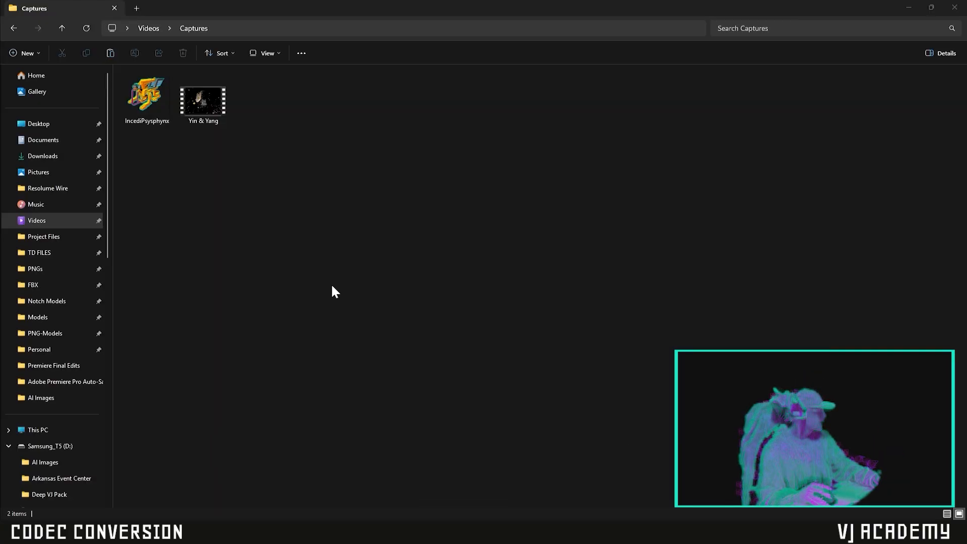
Step: Load the Yin & Yang video and the IncediPsysphynx image from the Captures folder into Alley
left_click(332, 286)
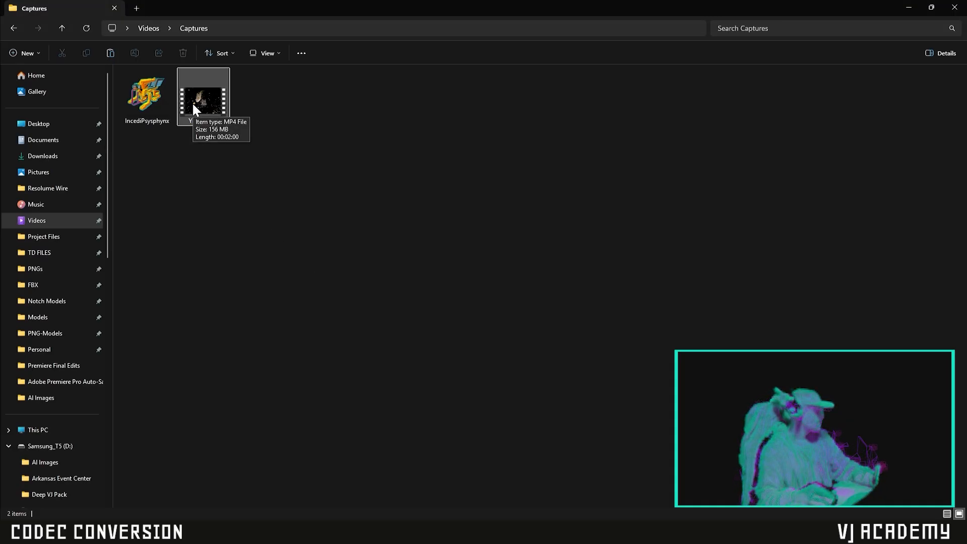
left_click_drag(192, 102, 358, 275)
left_click_drag(334, 228, 333, 225)
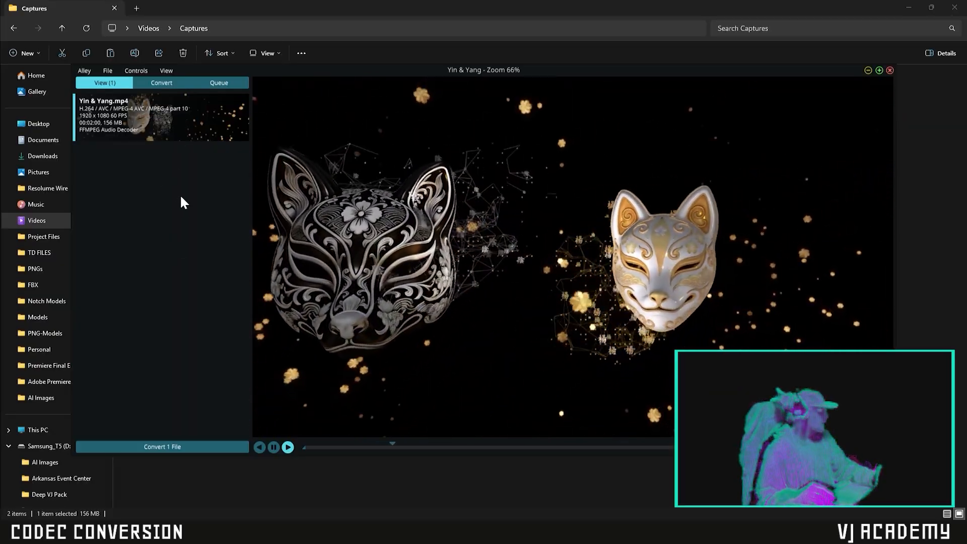
left_click(257, 485)
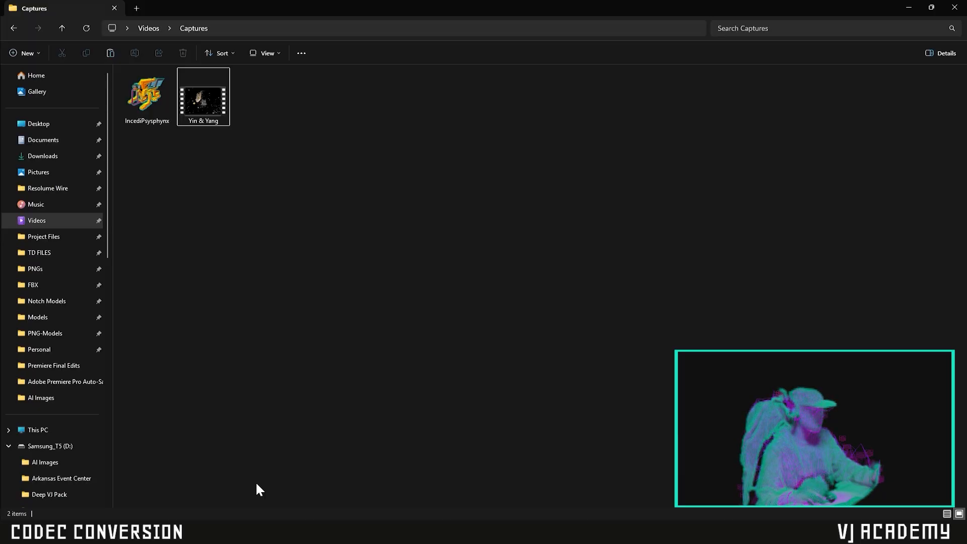
left_click_drag(122, 112, 169, 246)
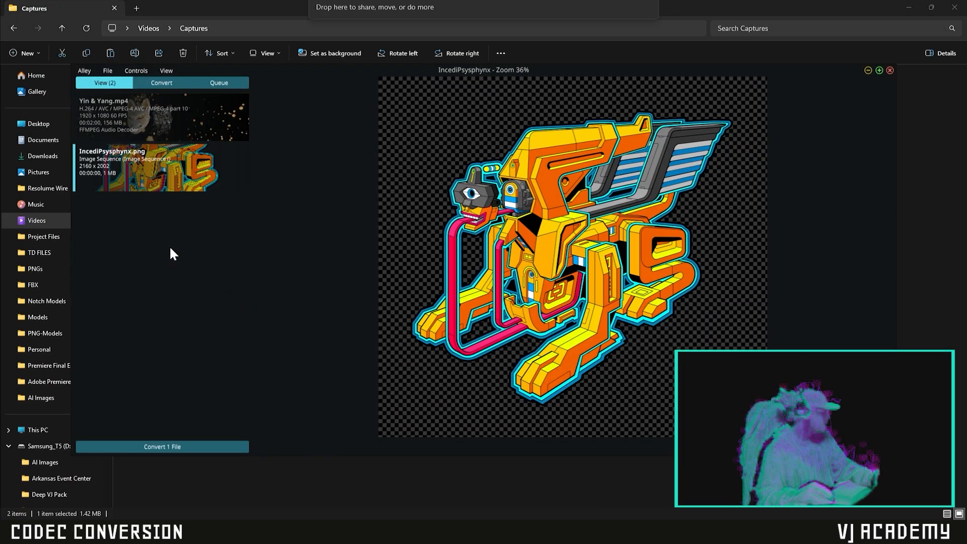
Step: Try selecting both loaded files together, and open the conversion settings for Yin & Yang.mp4 alone
left_click(158, 118)
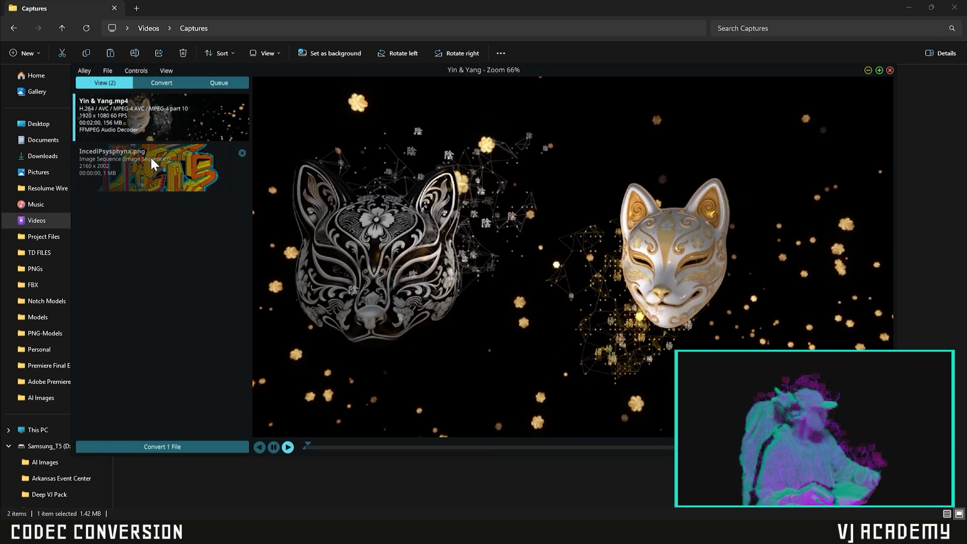
left_click(151, 166, "ctrl")
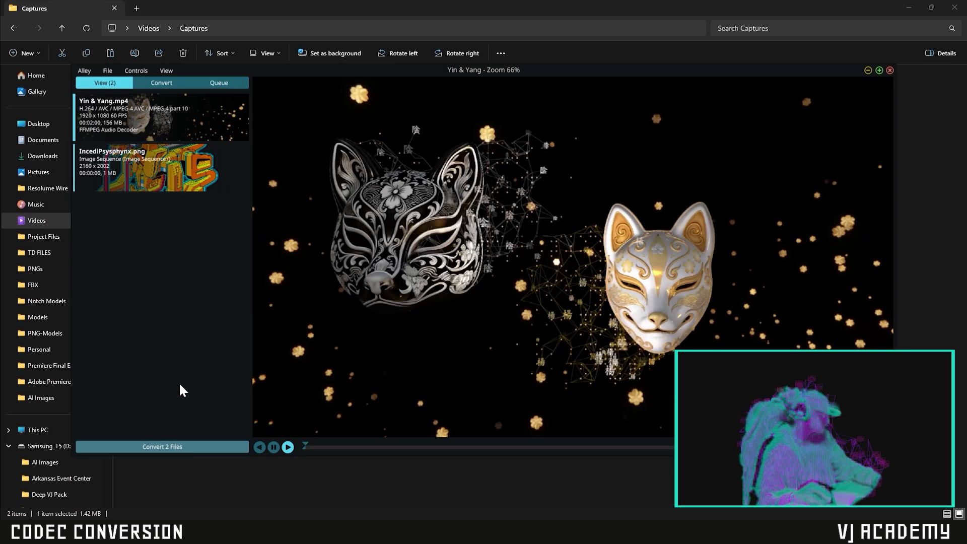
left_click(158, 118)
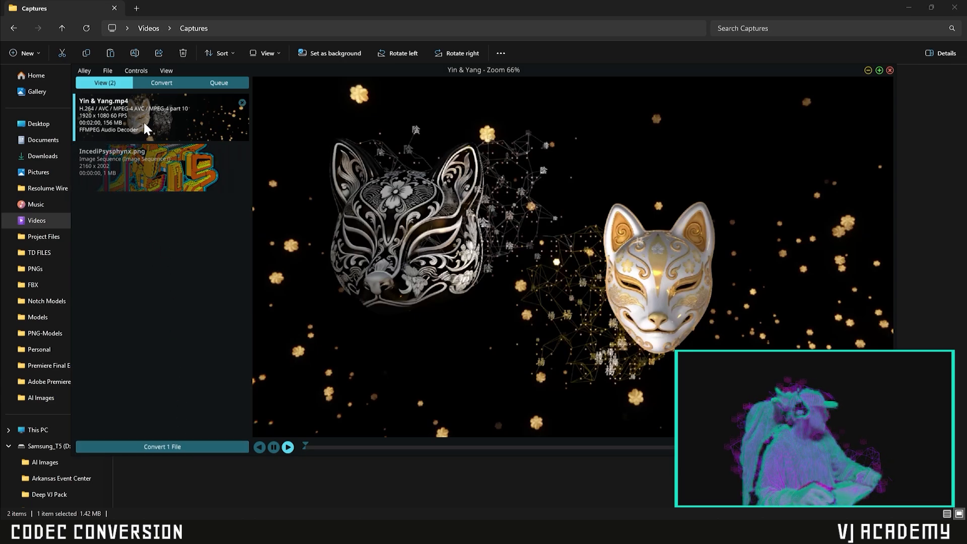
left_click(179, 449)
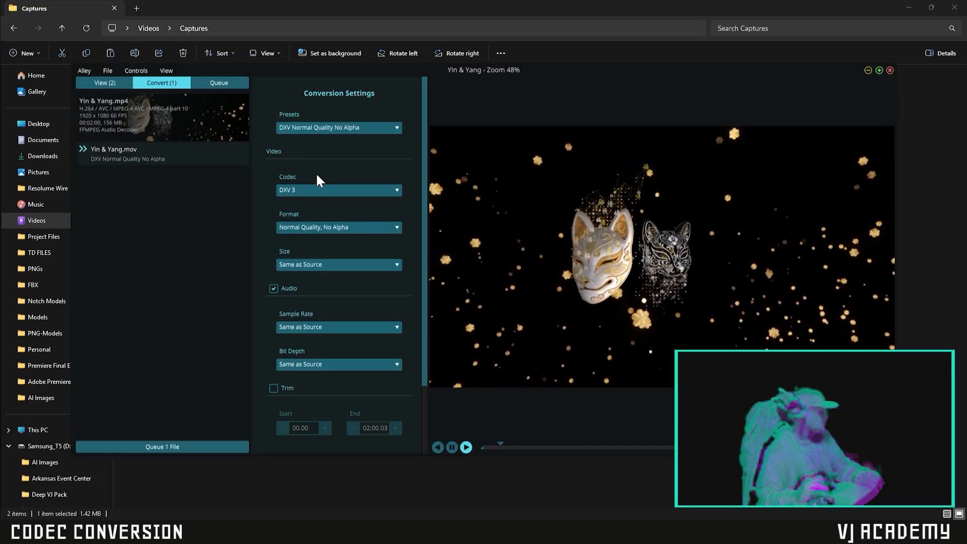
Step: Examine the codec, format and size options available in the conversion settings
left_click(292, 191)
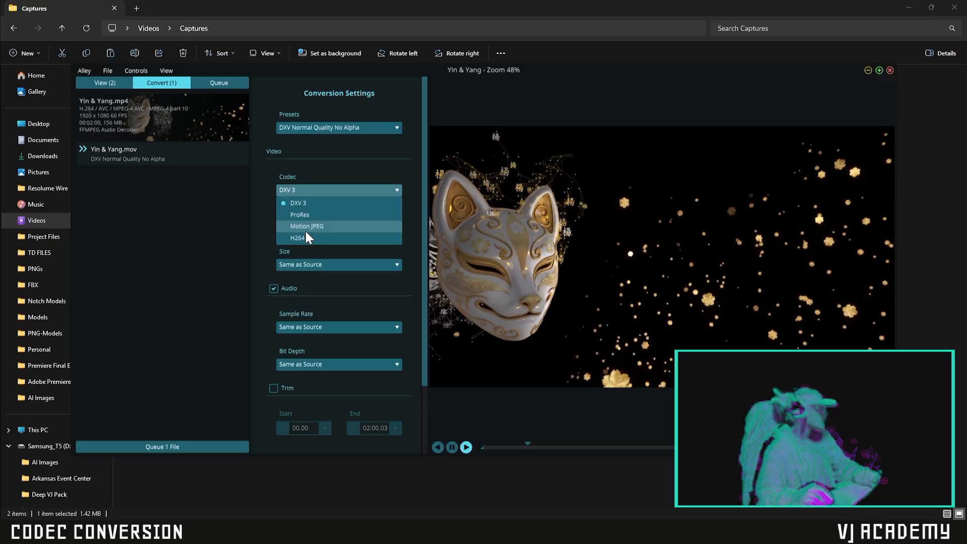
left_click(326, 175)
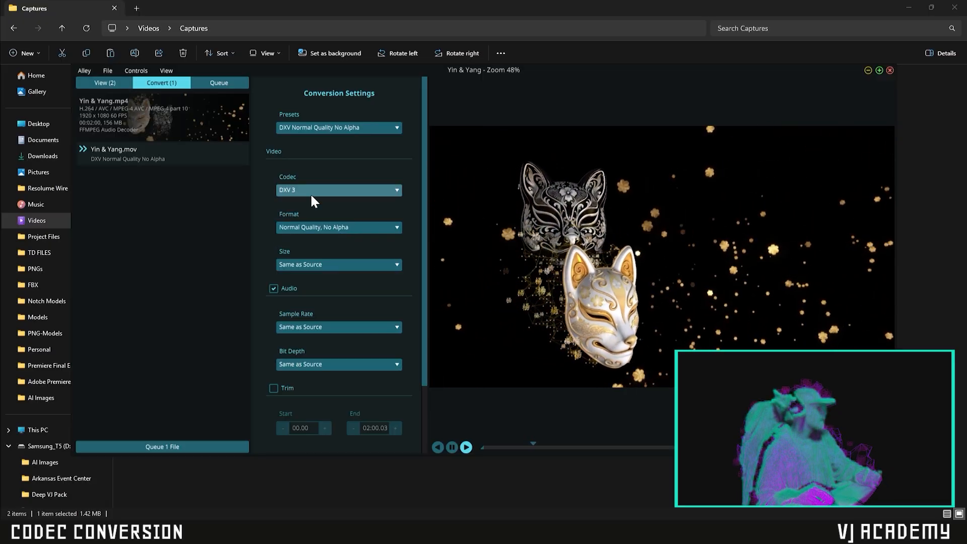
left_click(311, 194)
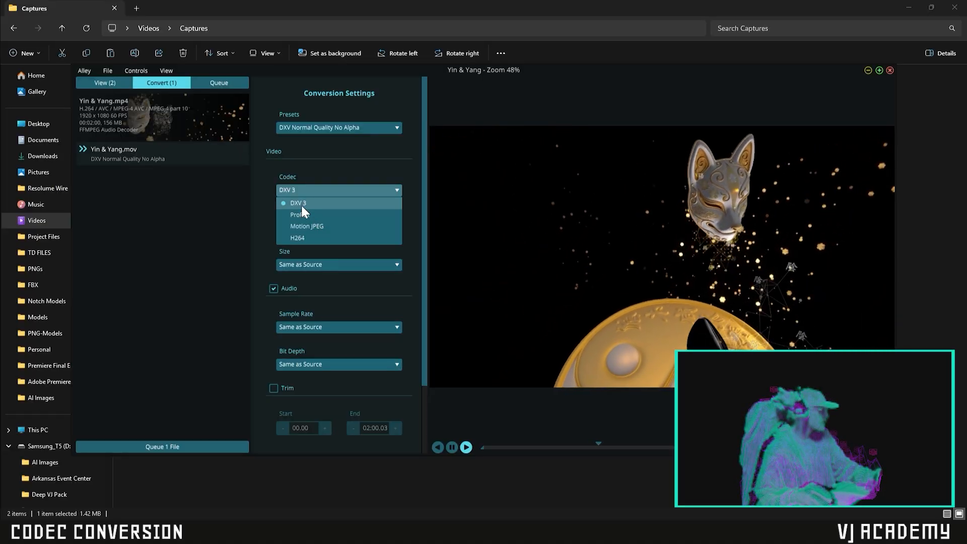
left_click(326, 191)
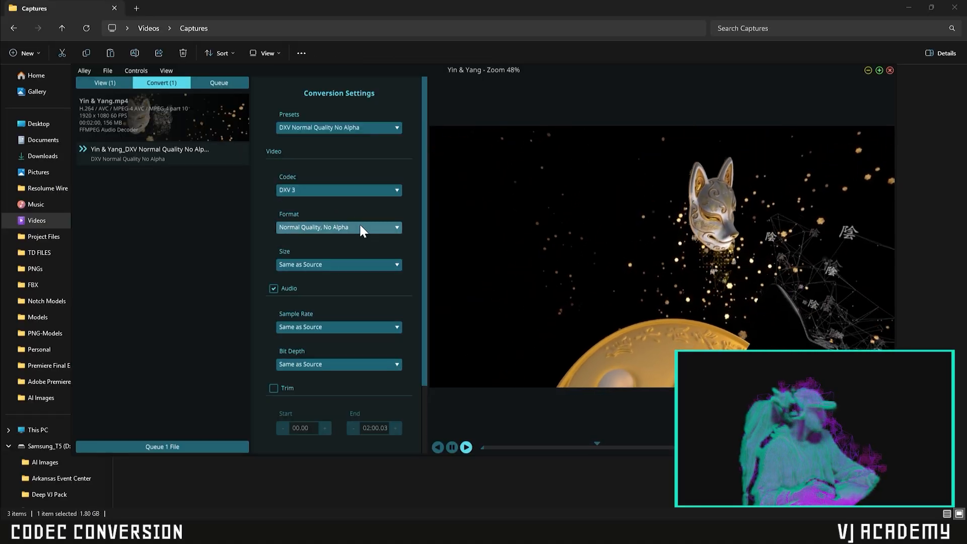
left_click(360, 227)
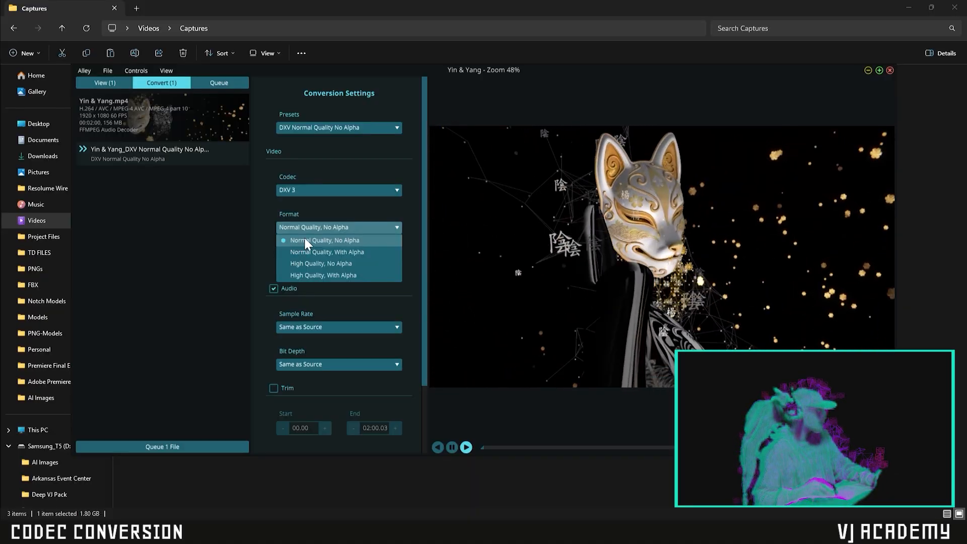
left_click(322, 213)
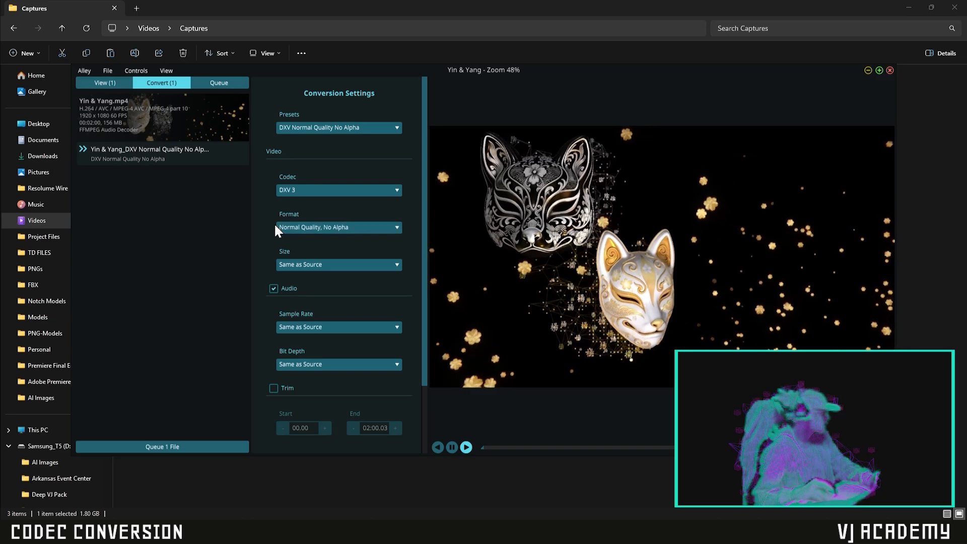
left_click(316, 267)
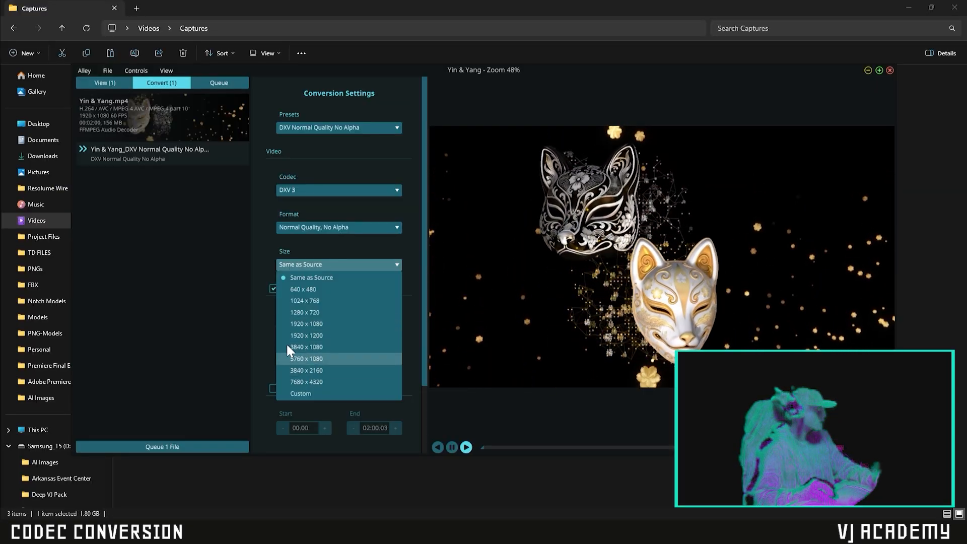
left_click(258, 321)
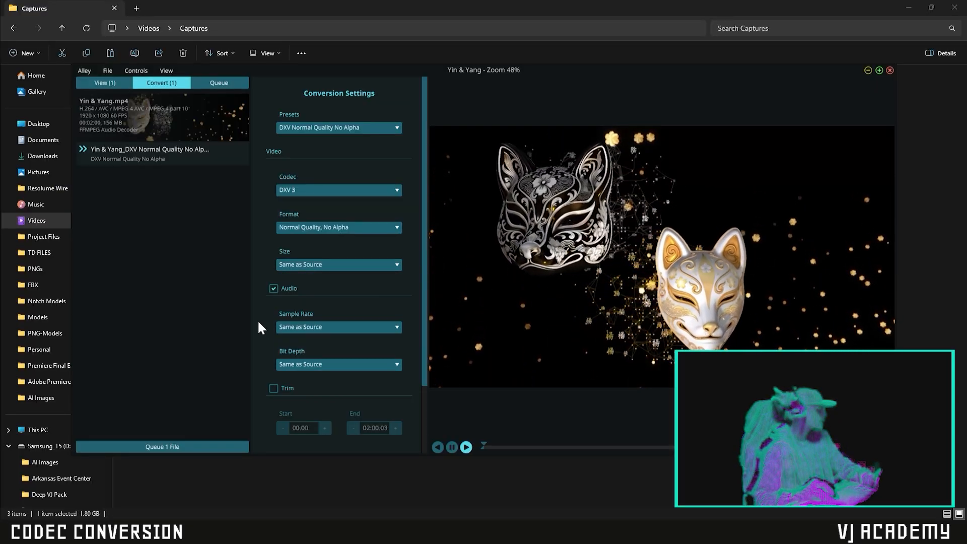
Step: Exclude audio from the Yin & Yang conversion and queue the file without trimming
left_click(273, 289)
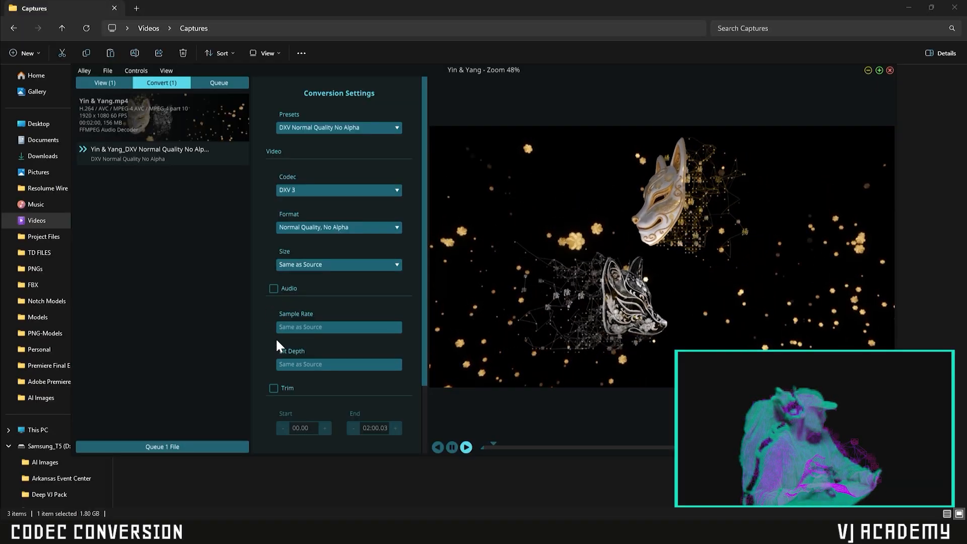
scroll(263, 368, "down", 1)
left_click(274, 362)
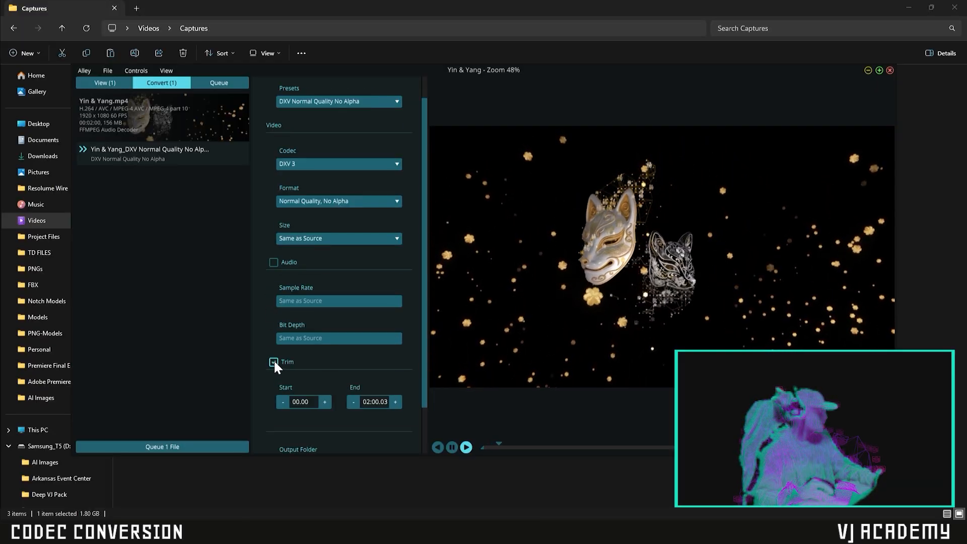
left_click(273, 360)
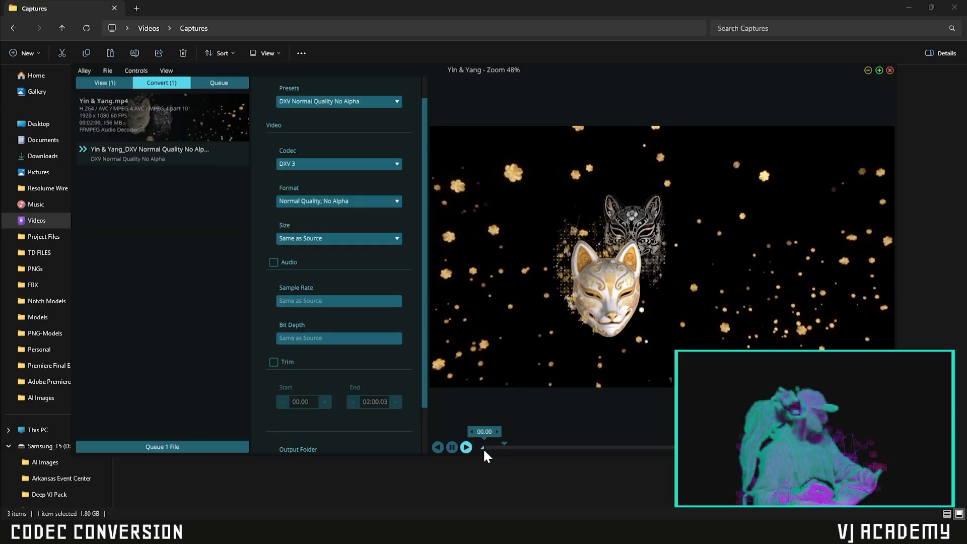
mouse_move(484, 449)
left_mouse_down()
mouse_move(573, 444)
mouse_move(467, 447)
left_mouse_up()
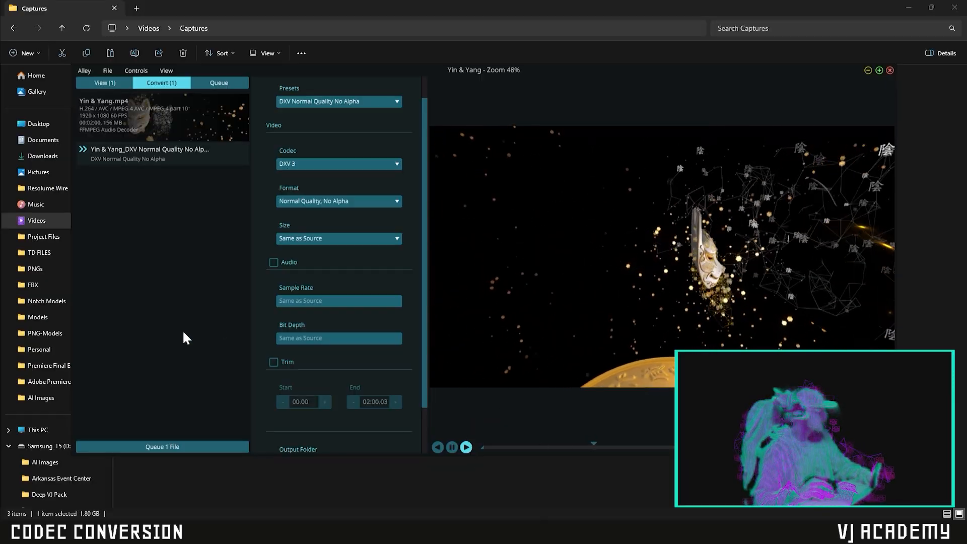
left_click(157, 447)
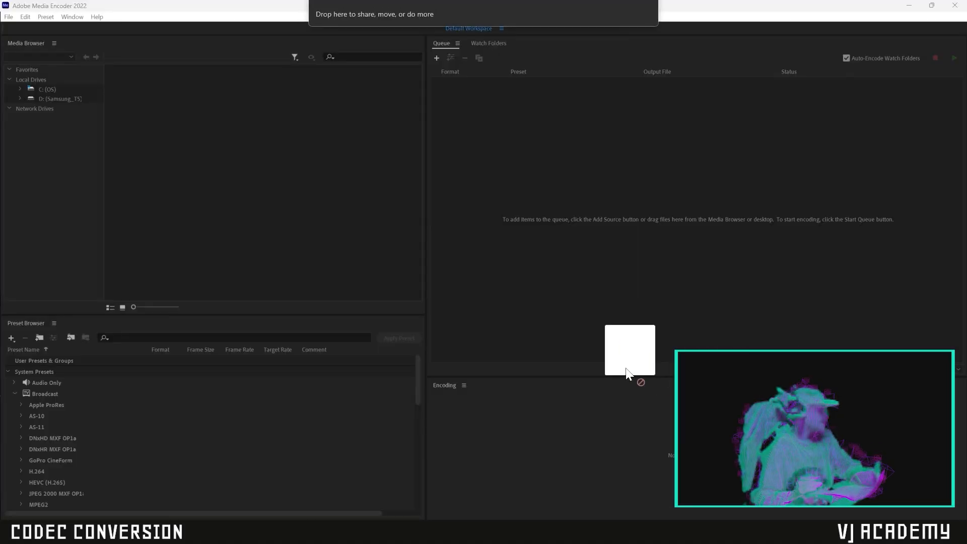
Step: Switch to Adobe Media Encoder, queue Yin & Yang.mp4 in DXV 3 format and start the encoding
left_click_drag(628, 373, 579, 221)
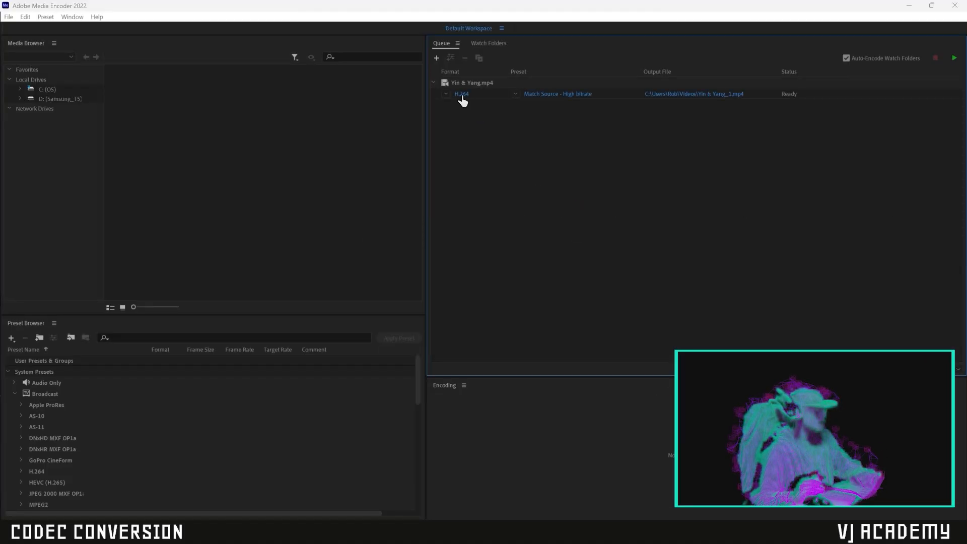
left_click(451, 94)
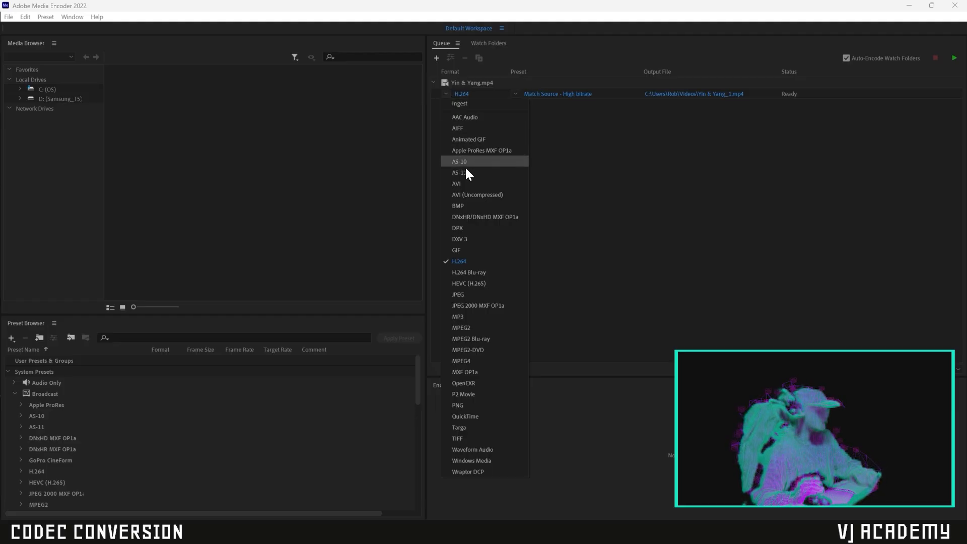
left_click(463, 241)
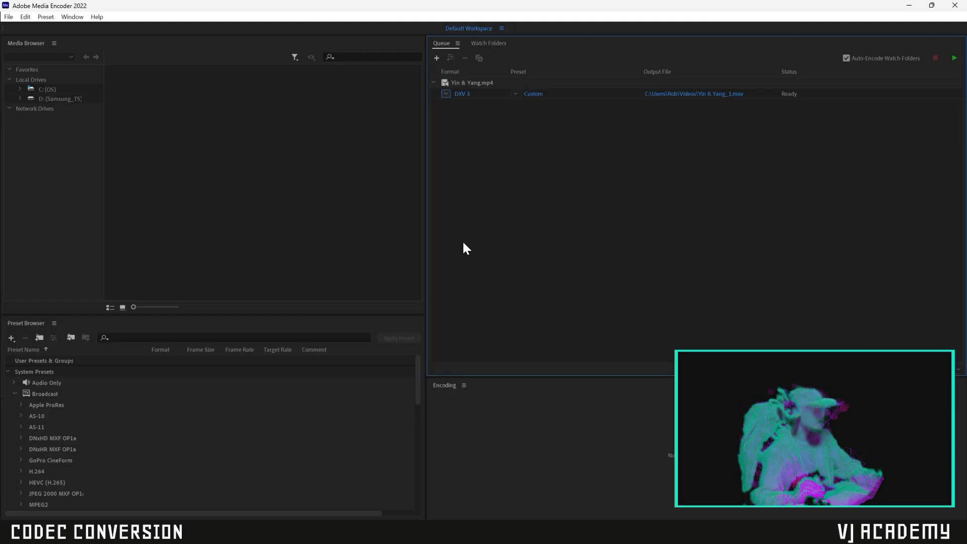
left_click(954, 59)
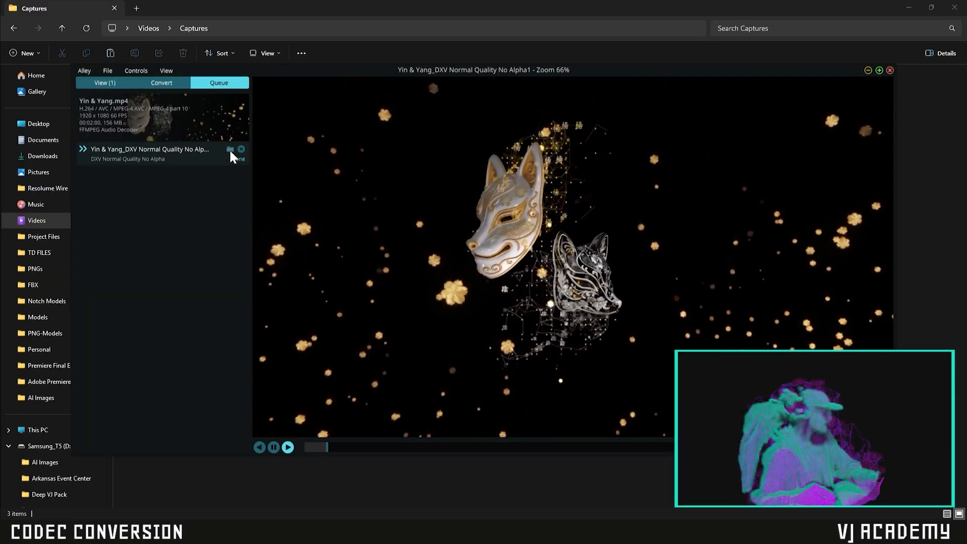
Step: Switch back to Alley and show the converted Yin & Yang DXV file in its output folder
left_click(230, 150)
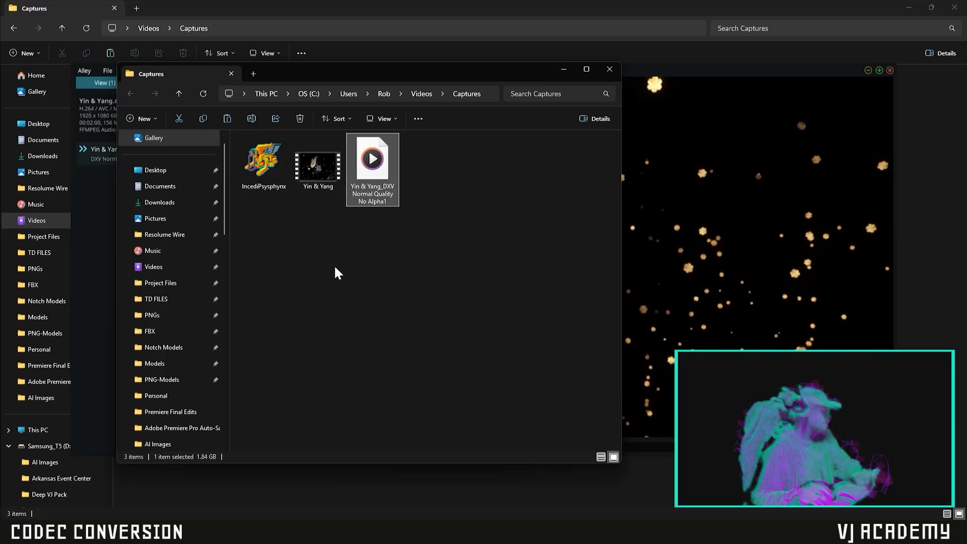
left_click(334, 251)
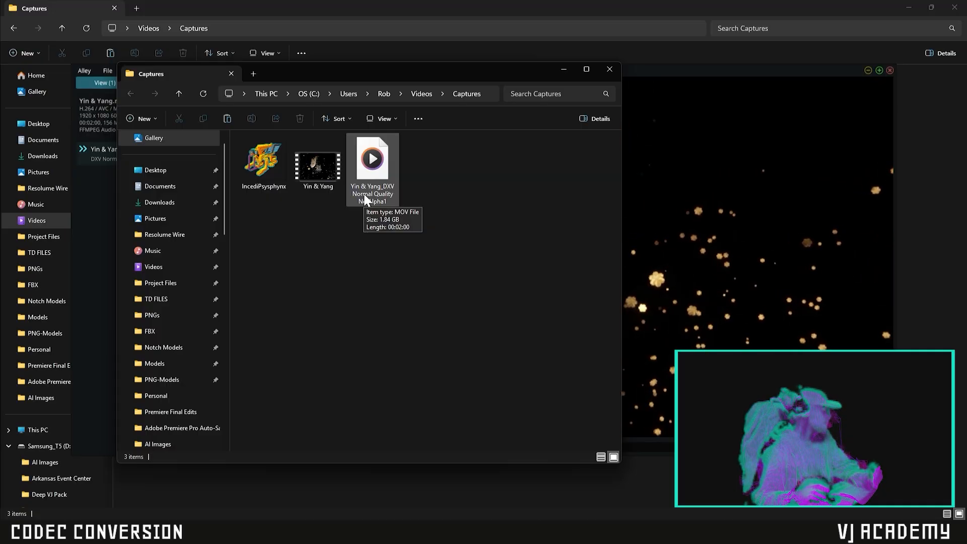
Step: Switch to Resolume Arena and load the converted Yin & Yang DXV file into Layer 1 under Column 2
mouse_move(318, 173)
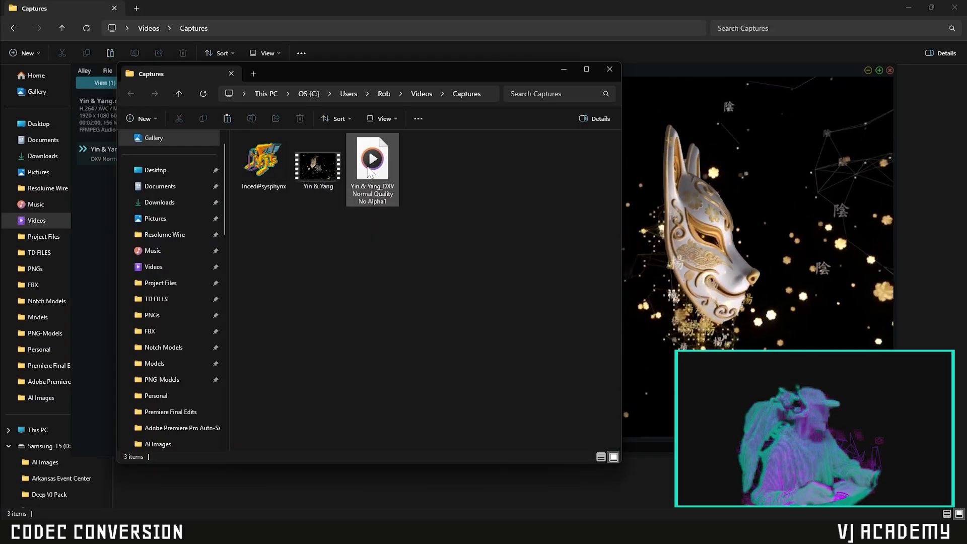
mouse_move(368, 166)
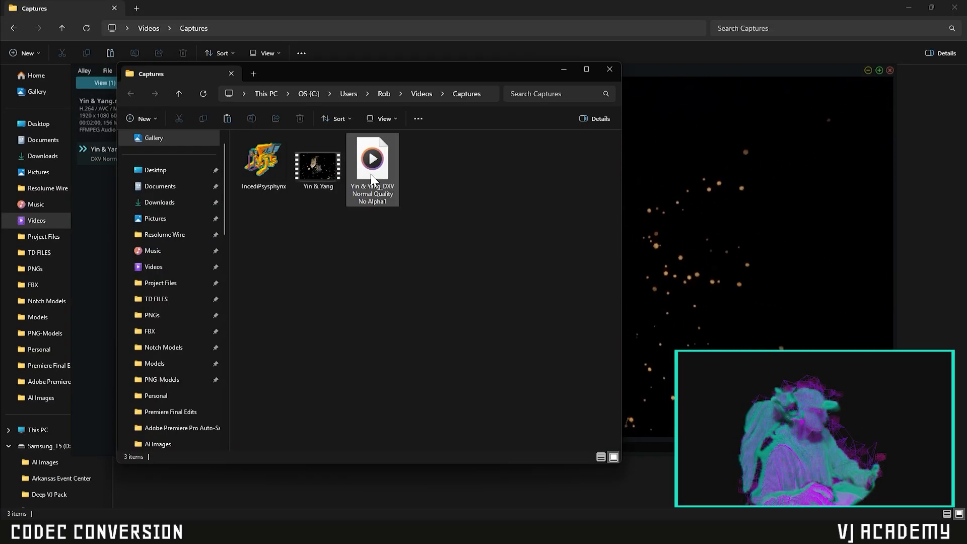
left_click_drag(373, 166, 239, 449)
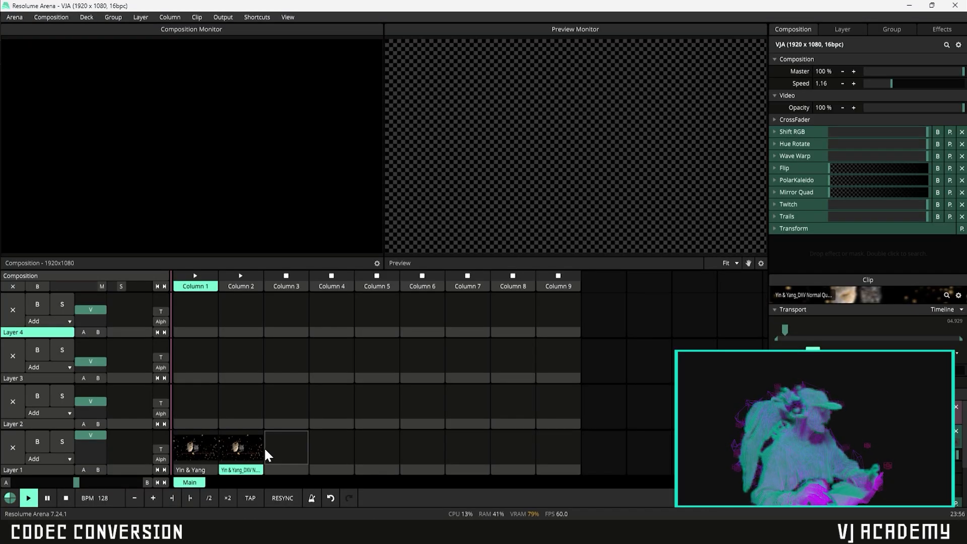
Step: Play the original Yin & Yang clip and test its playback by raising the composition speed to 3.47 and lowering it to 1.21
left_click(195, 456)
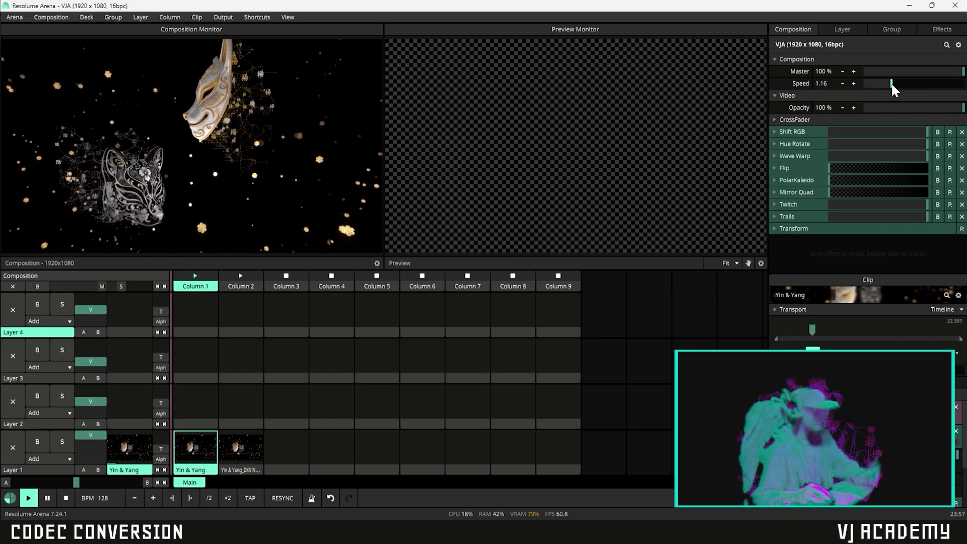
mouse_move(892, 85)
left_mouse_down()
mouse_move(920, 89)
mouse_move(877, 96)
left_mouse_up()
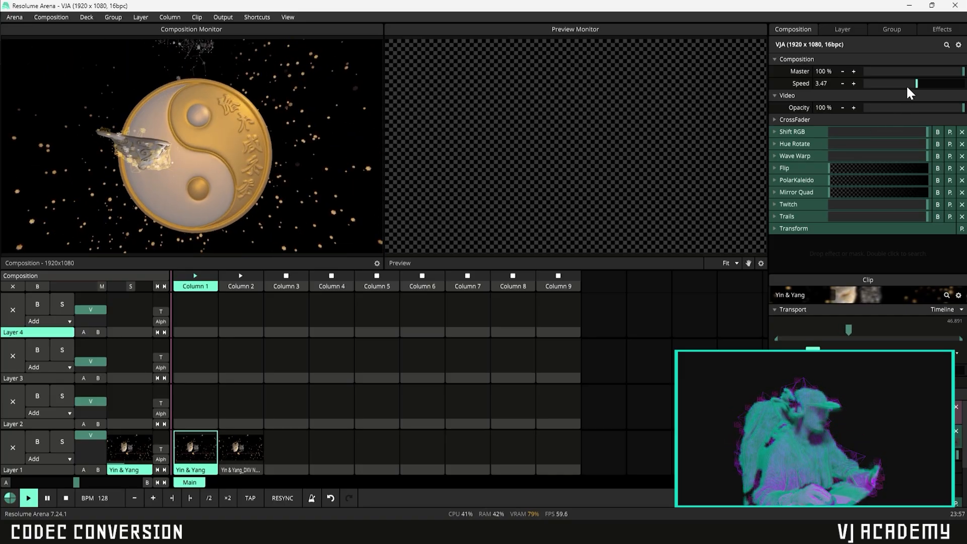
left_click_drag(916, 85, 894, 88)
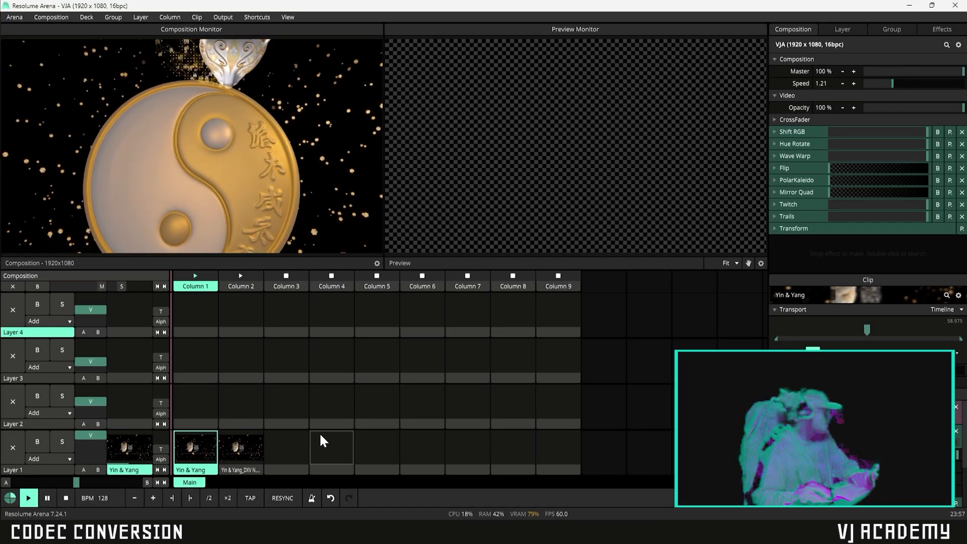
Step: Play the Yin & Yang DXV clip, raise the composition speed to 4.28 and bring it back down to 1.07
left_click(259, 449)
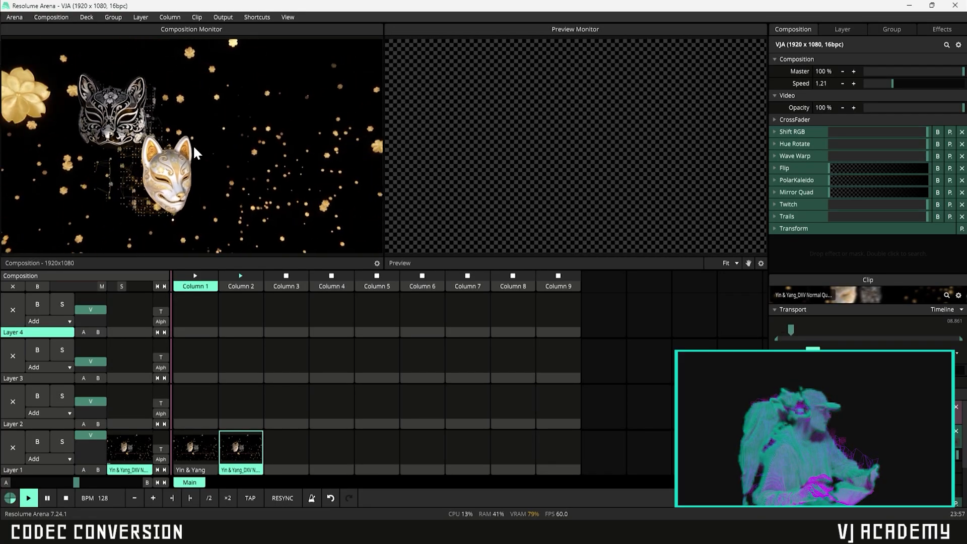
left_click_drag(895, 81, 923, 87)
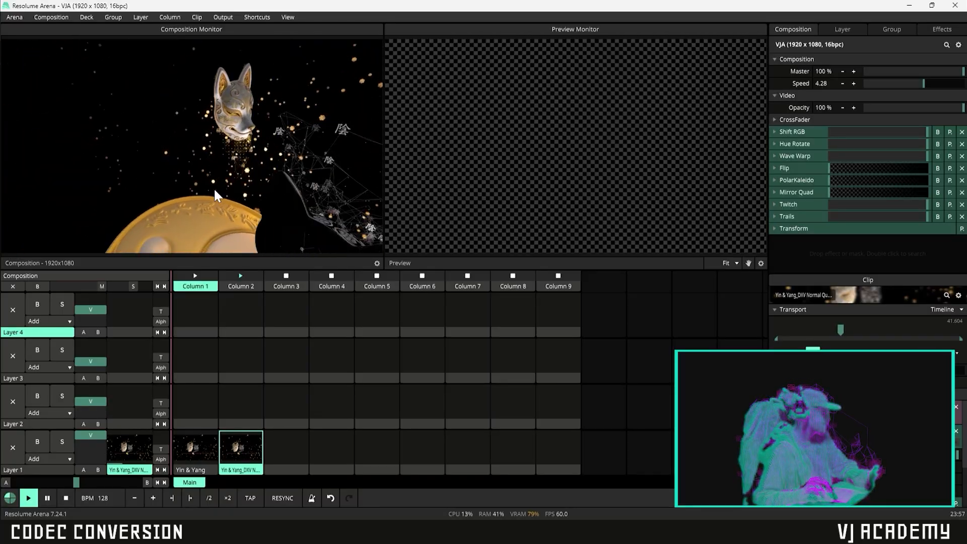
left_click(920, 85)
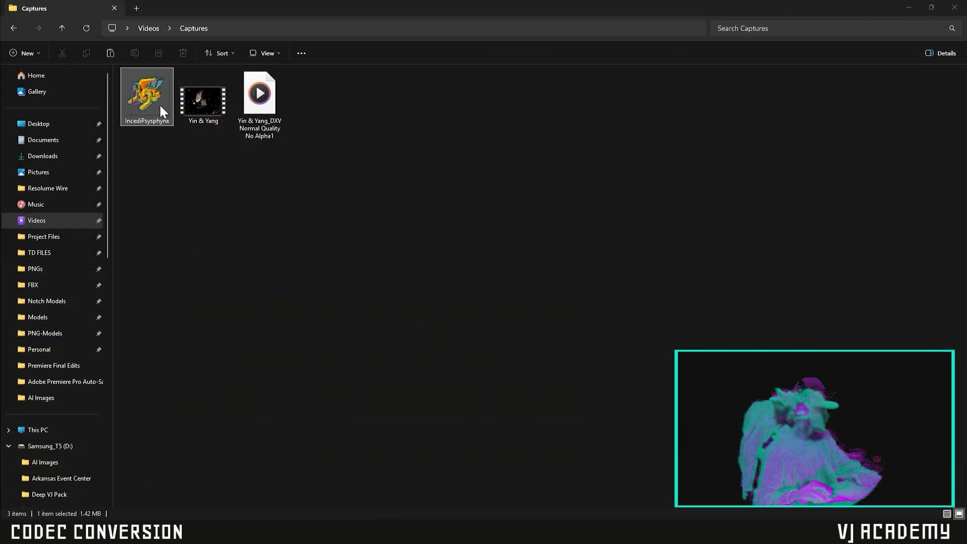
Step: Load IncediPsysphynx.png into Alley and queue its DXV 3 conversion in Normal Quality, With Alpha format at source size
left_click_drag(159, 103, 358, 303)
left_click_drag(328, 269, 329, 268)
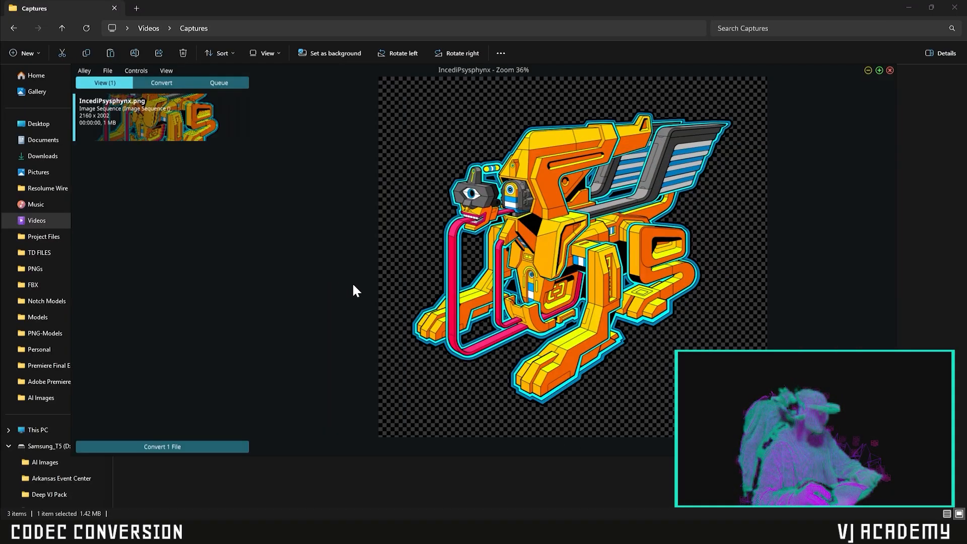
left_click(204, 446)
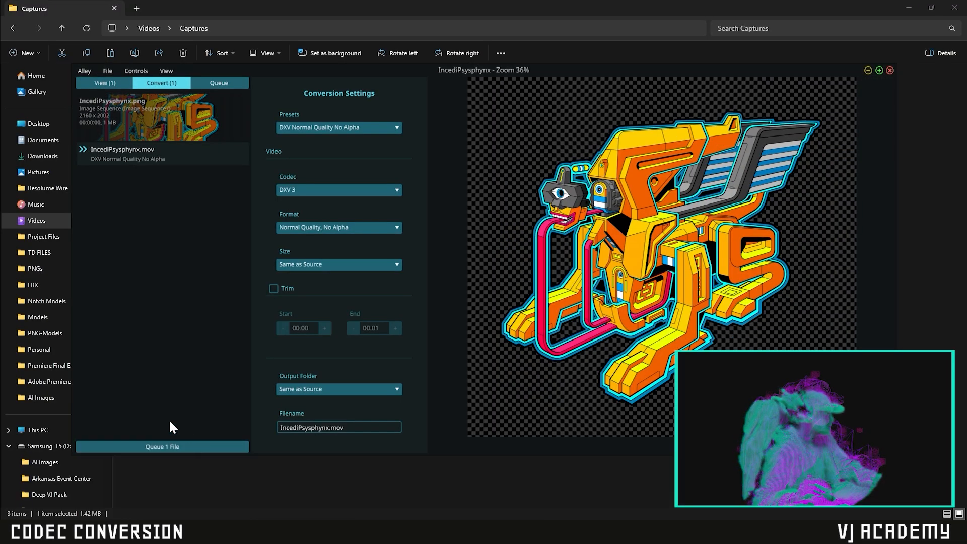
left_click(349, 226)
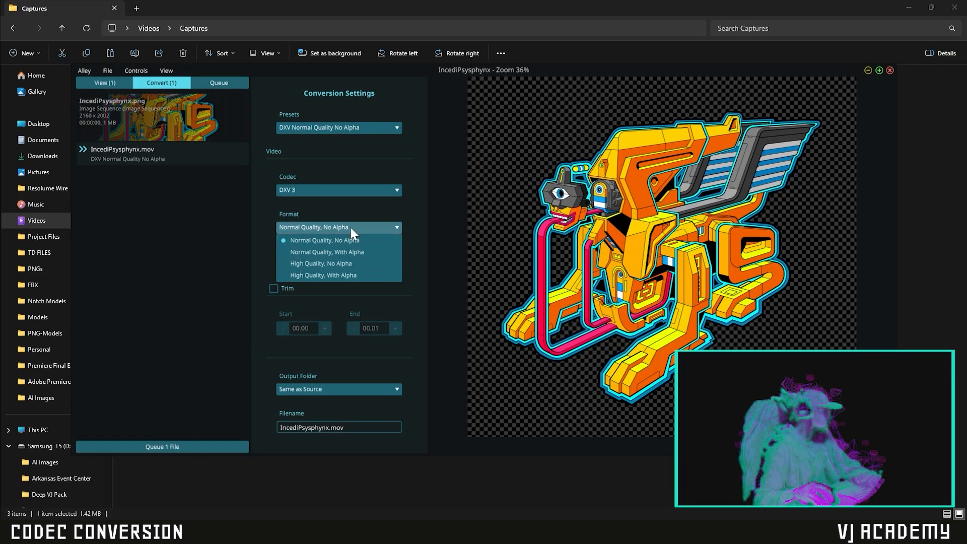
left_click(344, 252)
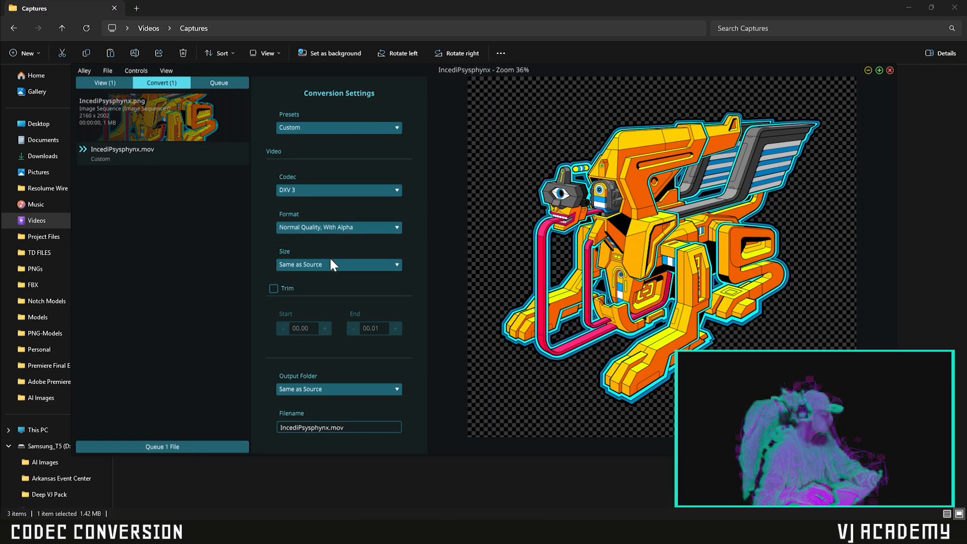
left_click(192, 446)
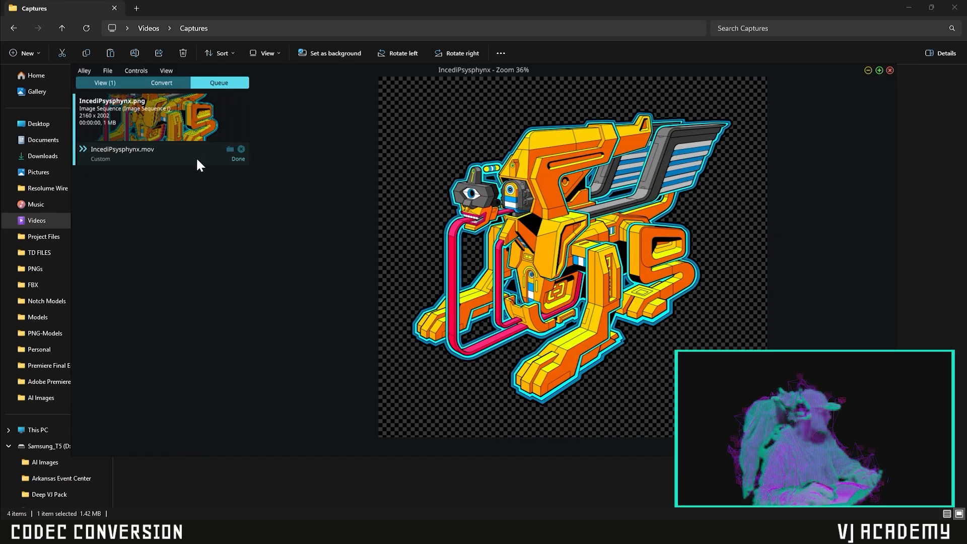
Step: Load the converted IncediPsysphynx.mov from its output folder into Layer 1, Column 3 in Resolume Arena and play it
left_click(230, 149)
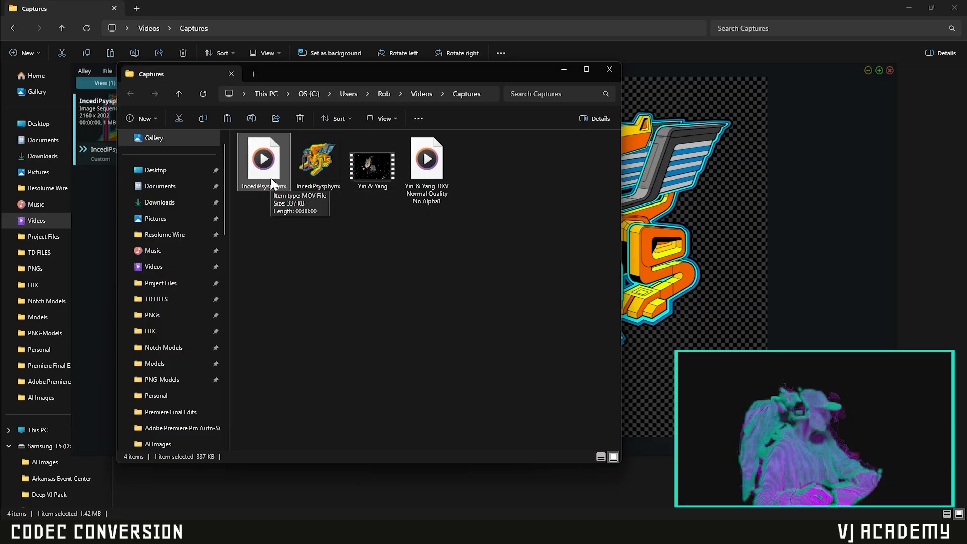
left_click_drag(272, 184, 292, 455)
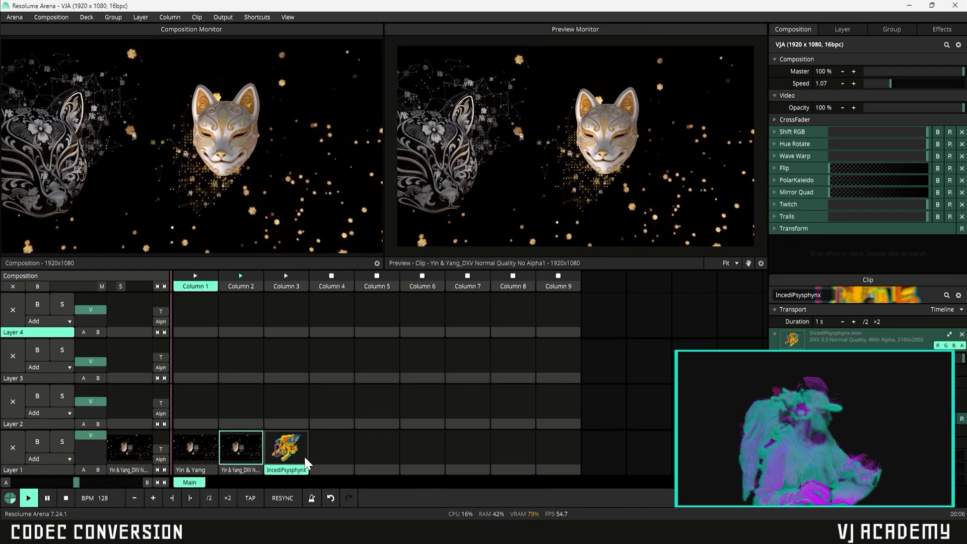
left_click(297, 454)
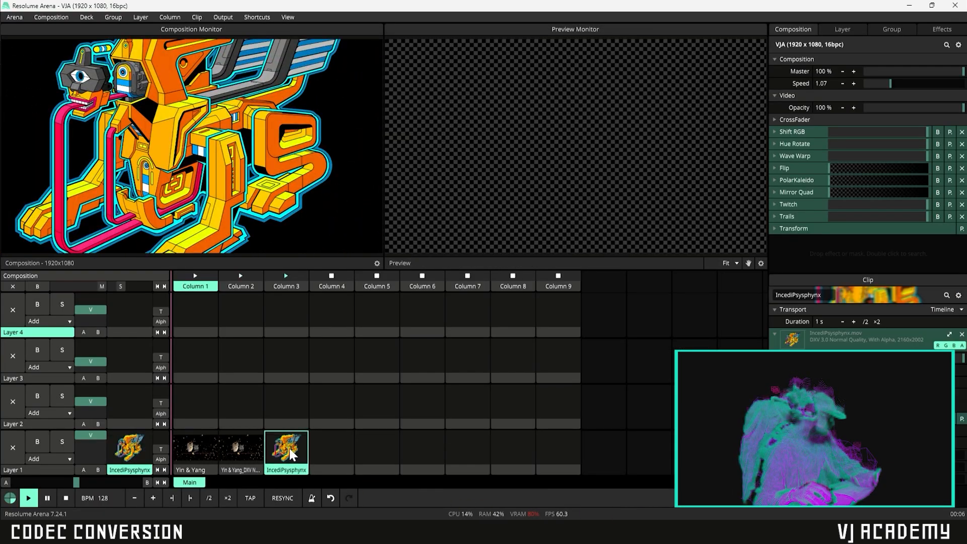